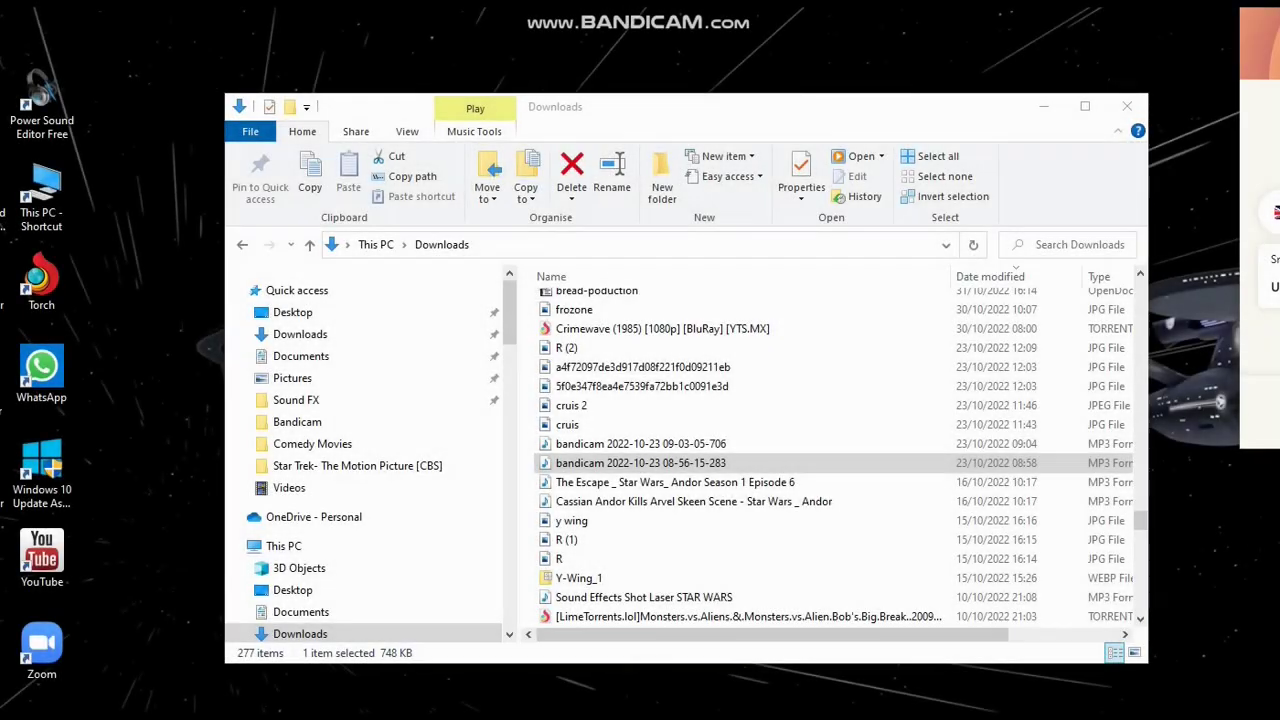
Step: Open a This PC window from the Start menu and browse the Pictures folder thumbnails
key("super")
left_click(210, 650)
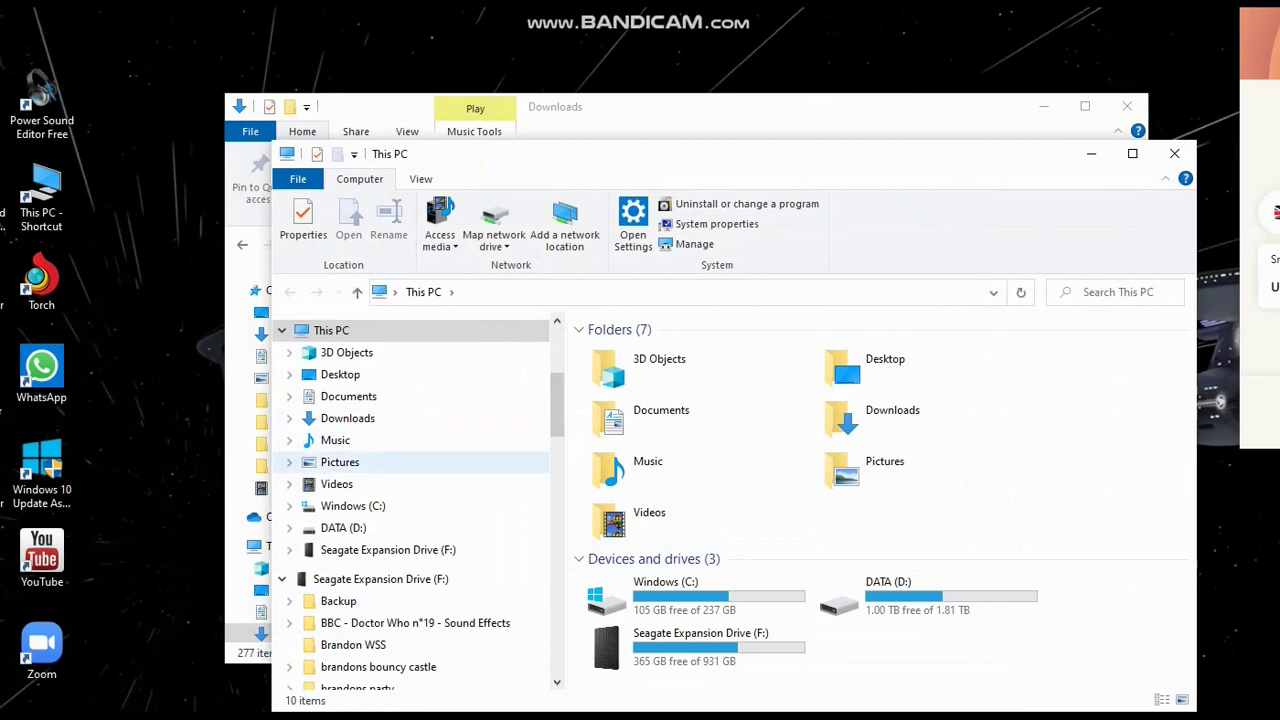
left_click(340, 462)
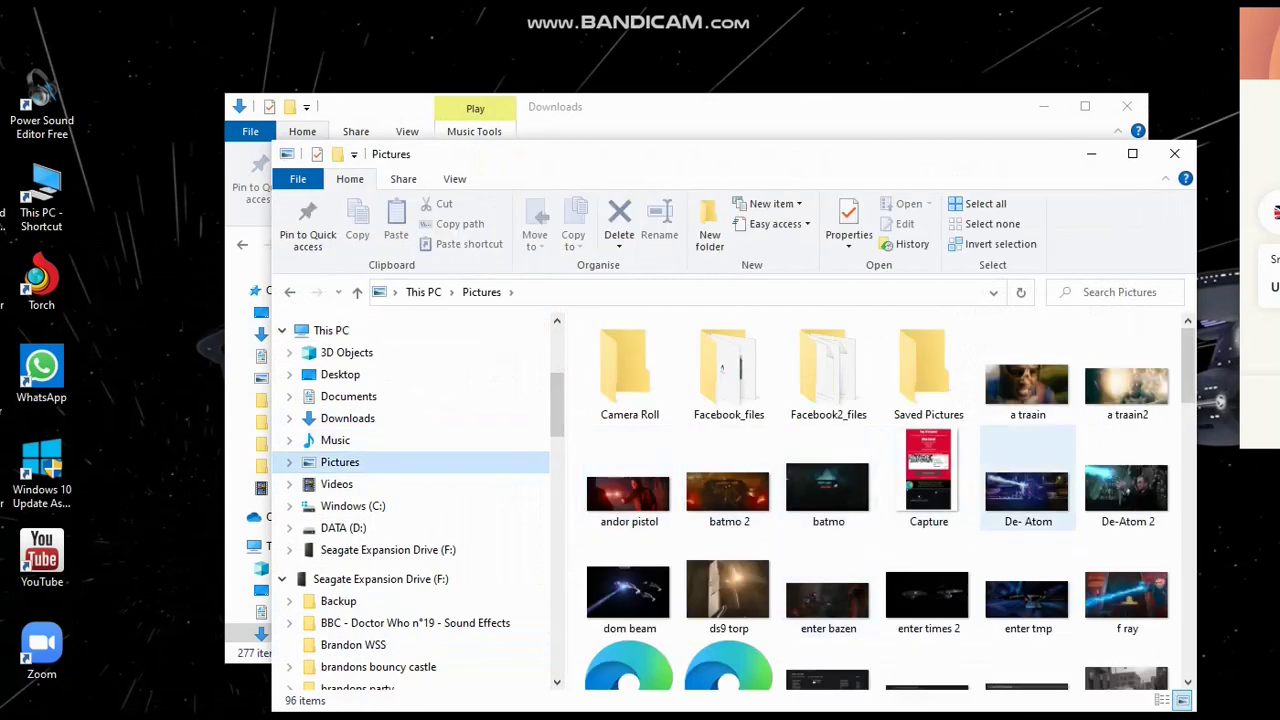
scroll(928, 480, "down", 4)
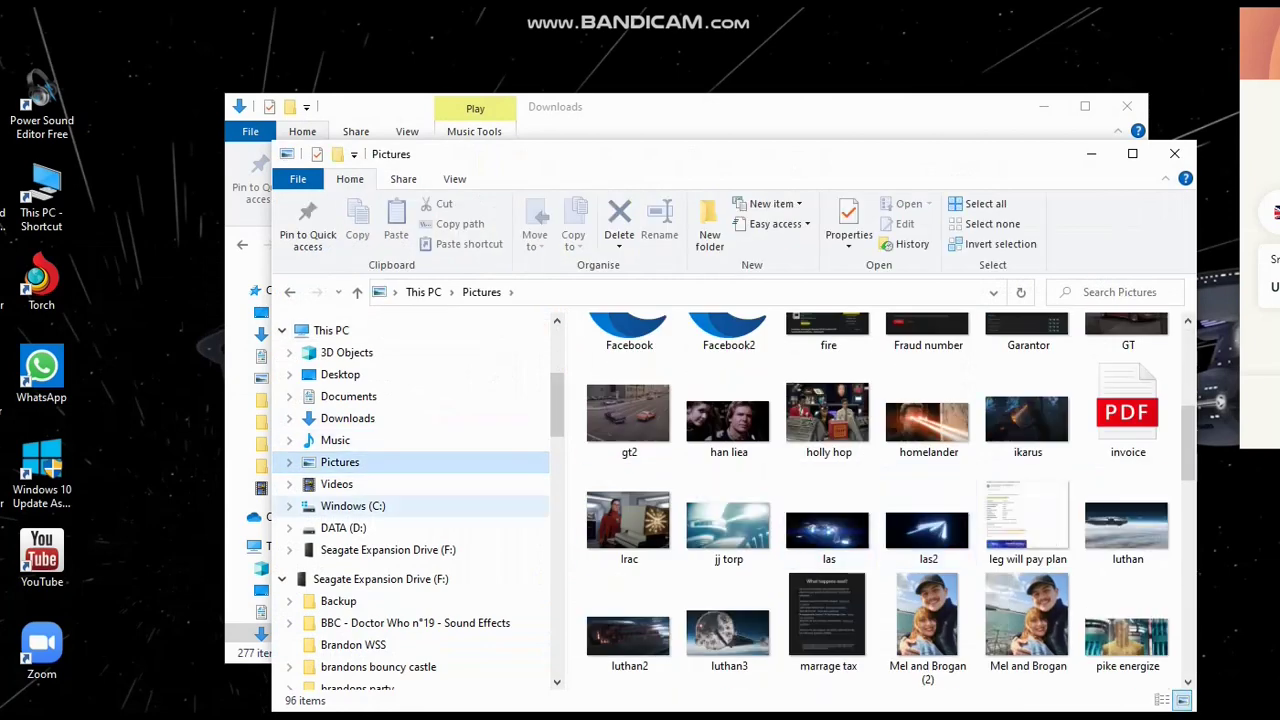
scroll(728, 500, "down", 7)
scroll(728, 500, "down", 3)
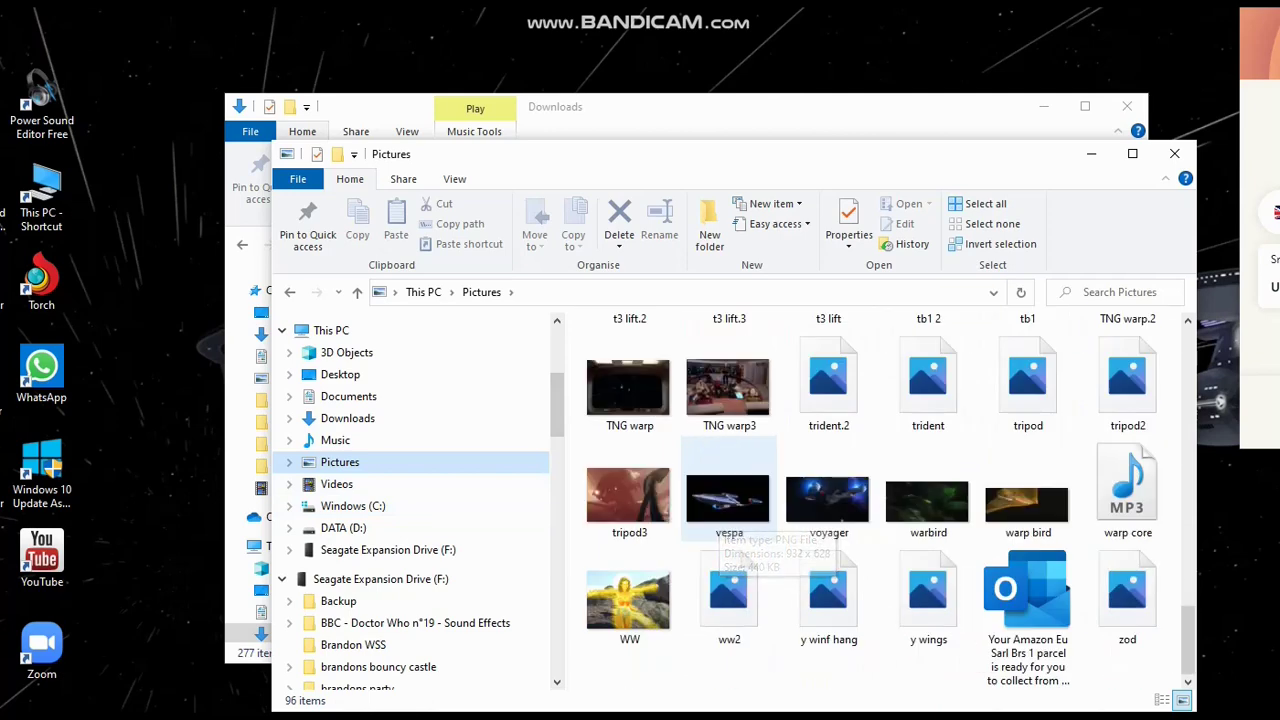
scroll(828, 600, "up", 15)
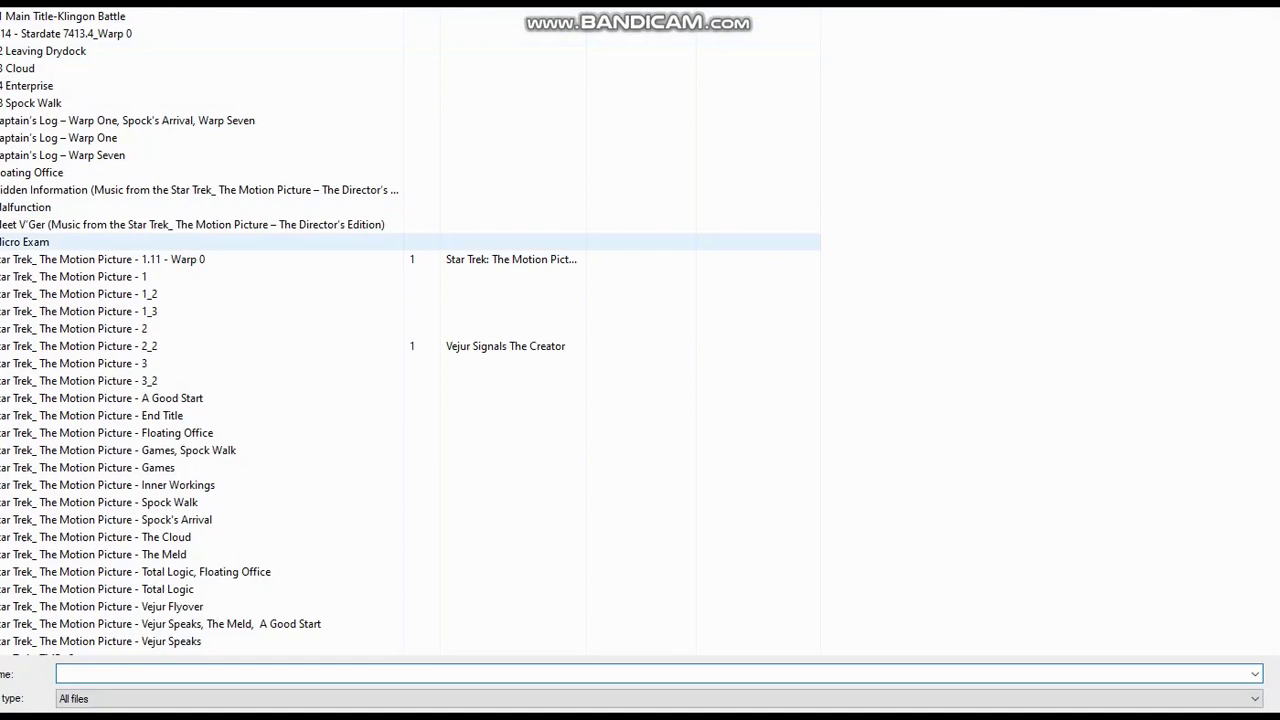
key("alt+Left")
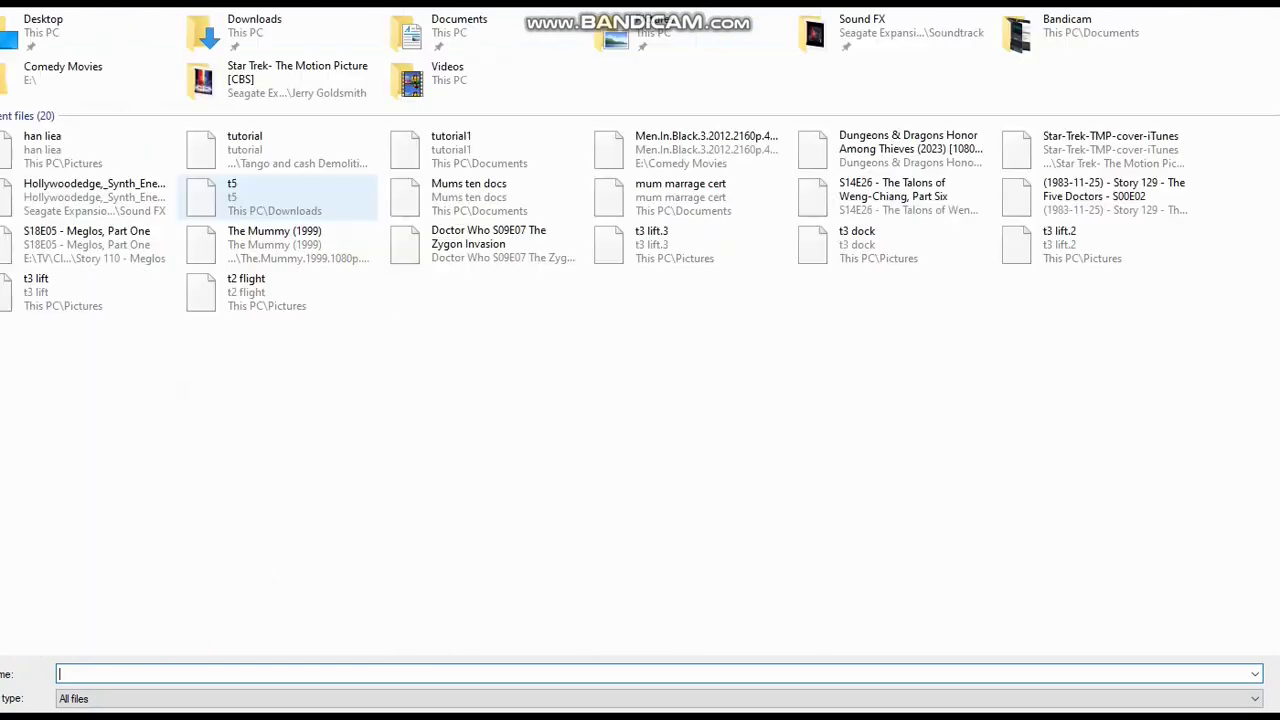
double_click(250, 33)
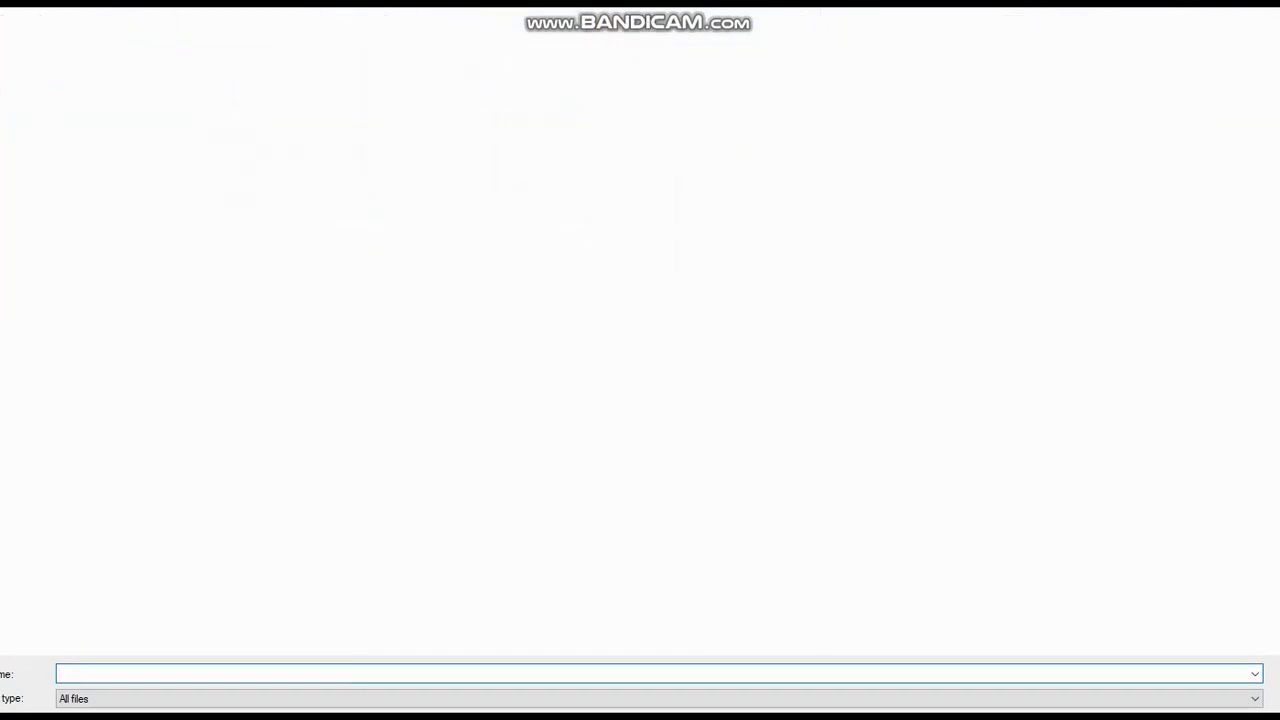
scroll(340, 330, "down", 15)
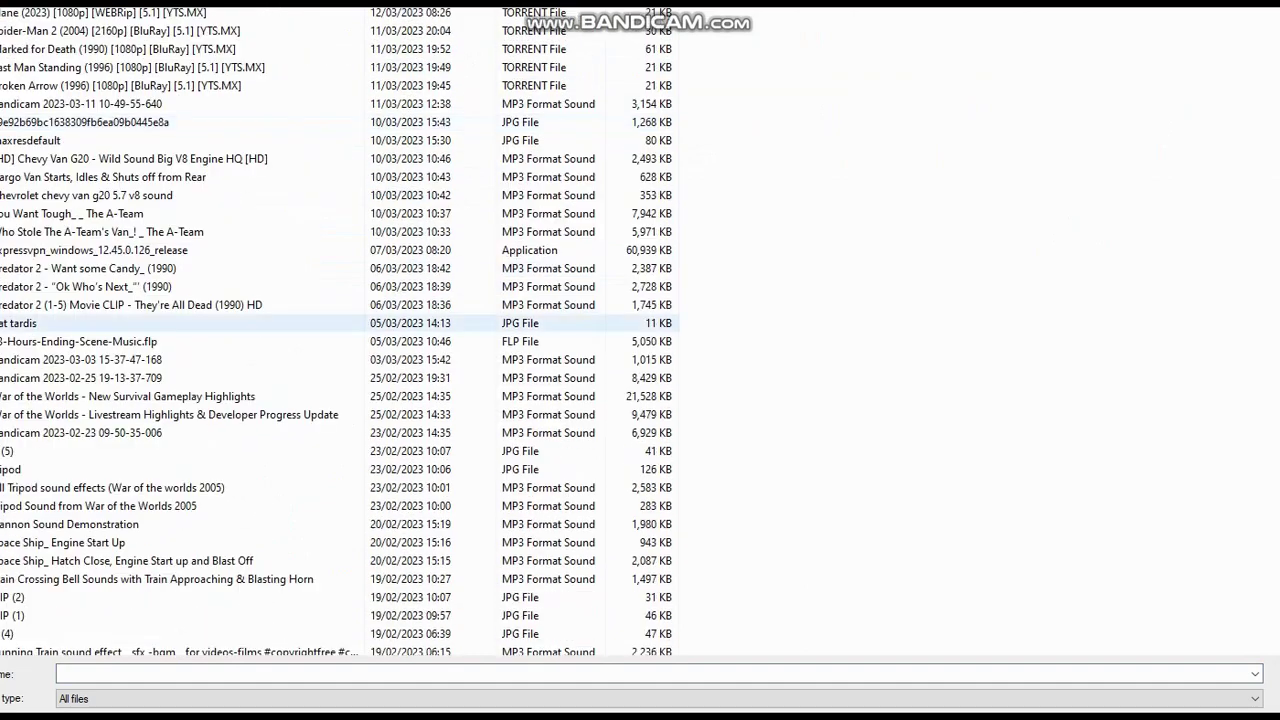
scroll(340, 330, "down", 8)
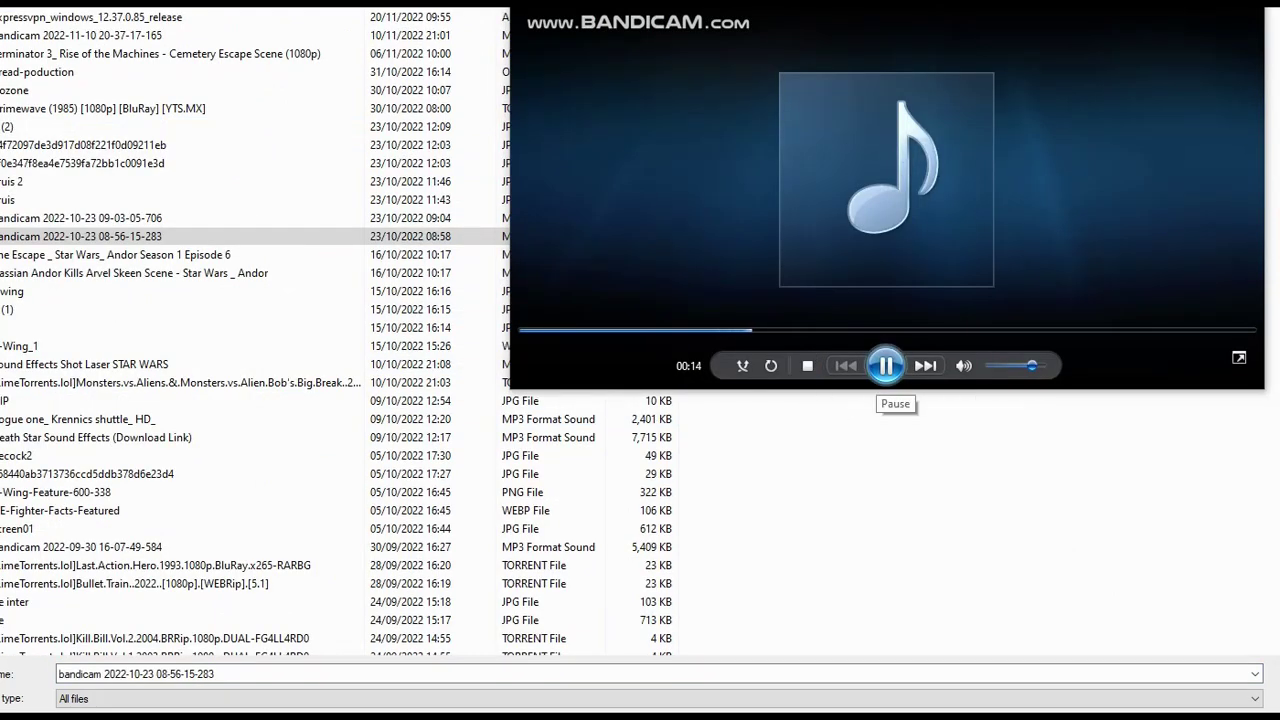
Step: Pause the bandicam recording's Media Player preview at 00:15
left_click(886, 365)
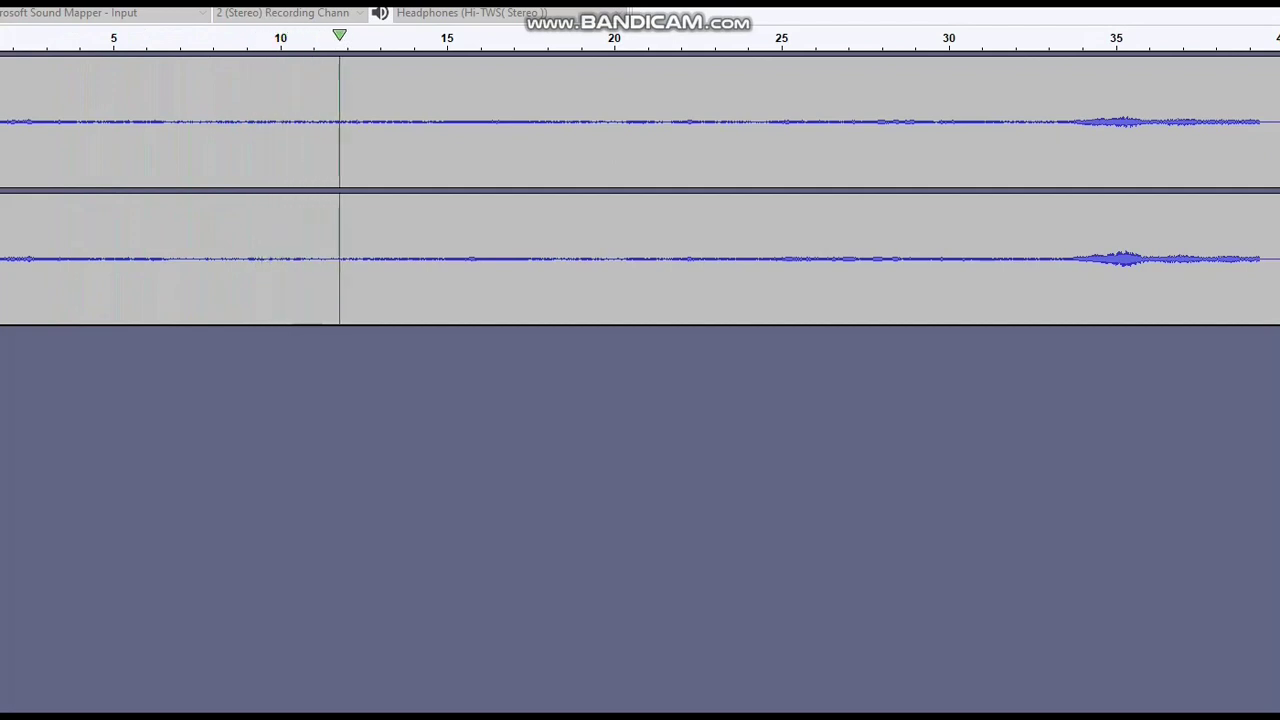
Step: Stop playback, select the entire stereo track, and amplify it by 18.282 dB
key("space")
key("alt+c")
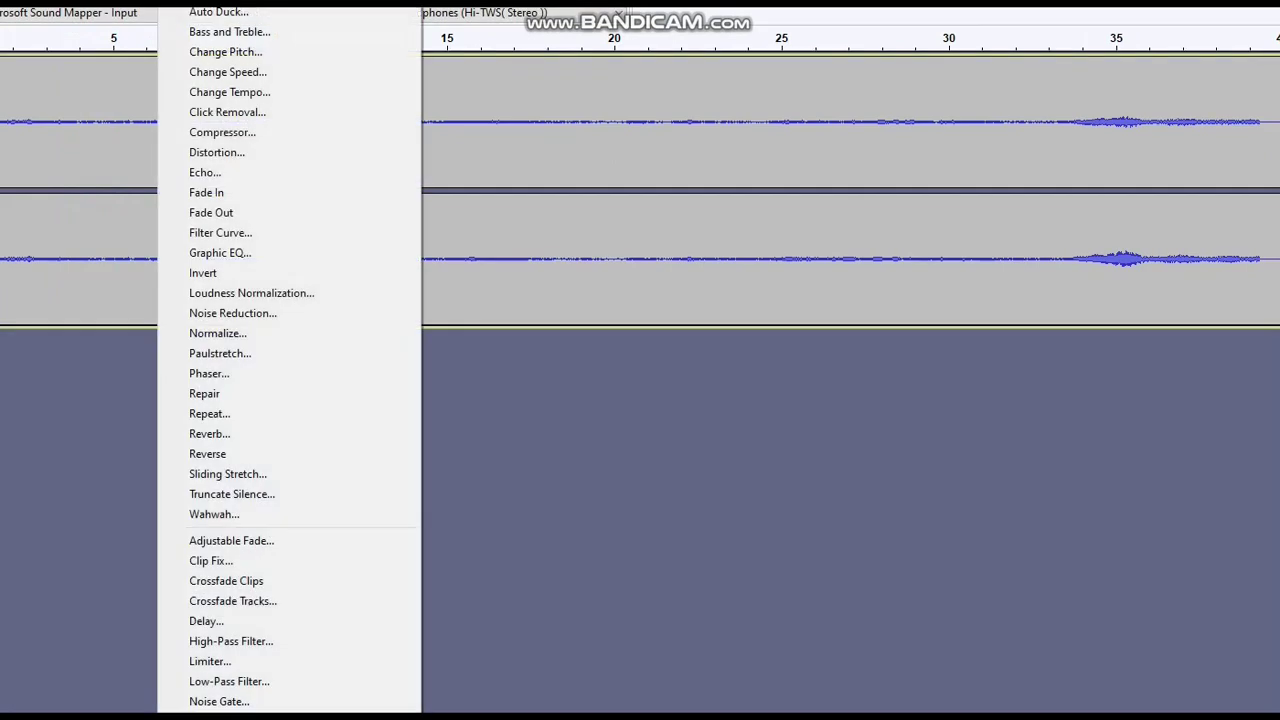
key("a")
key("Return")
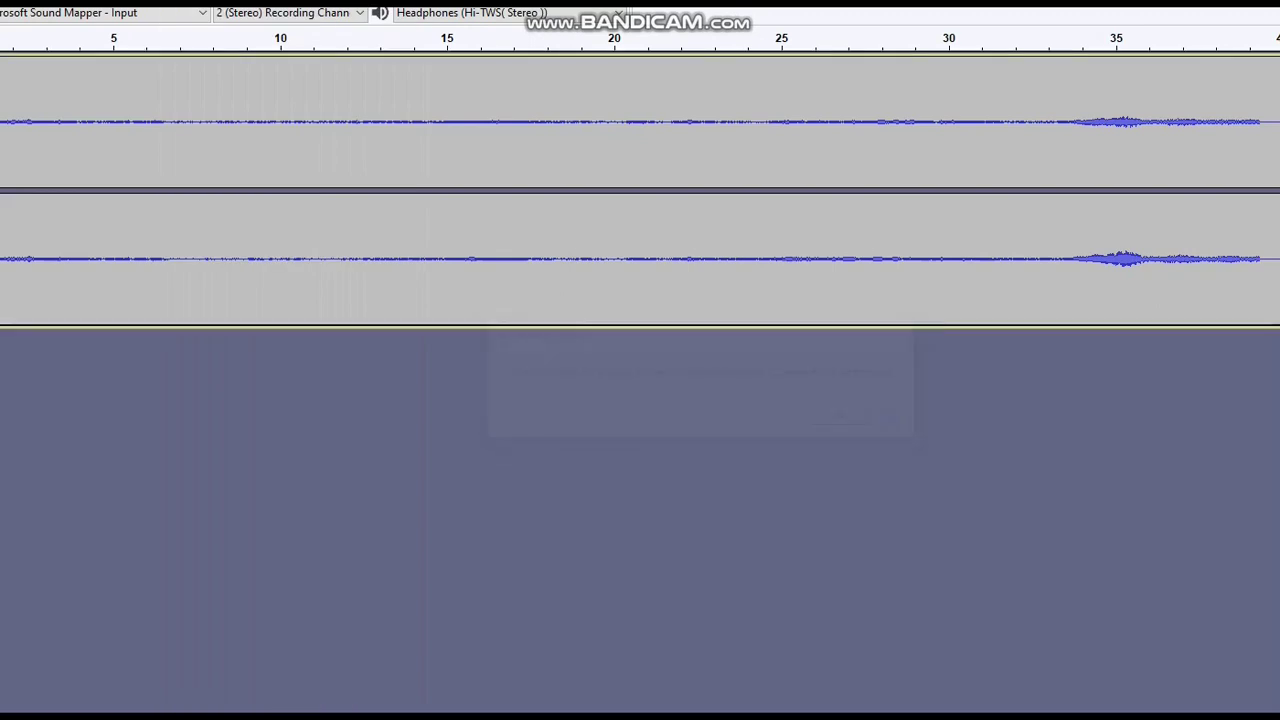
key("ctrl+a")
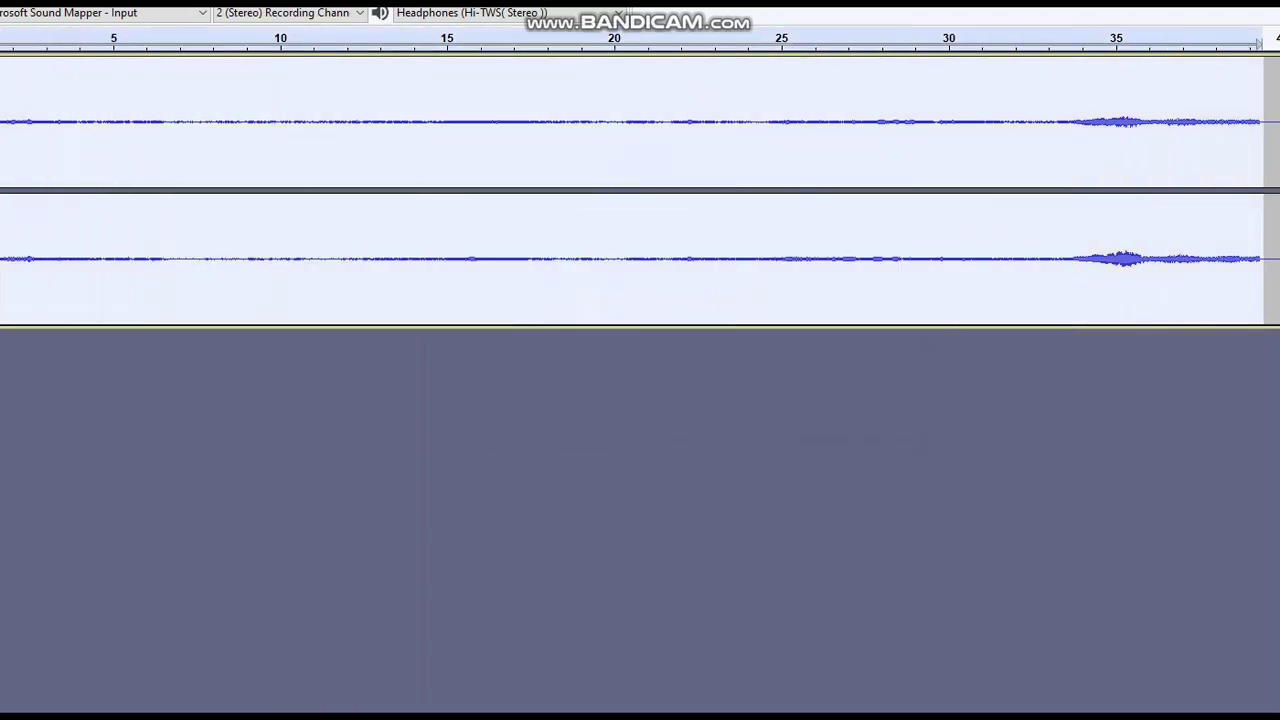
key("alt+c")
key("a")
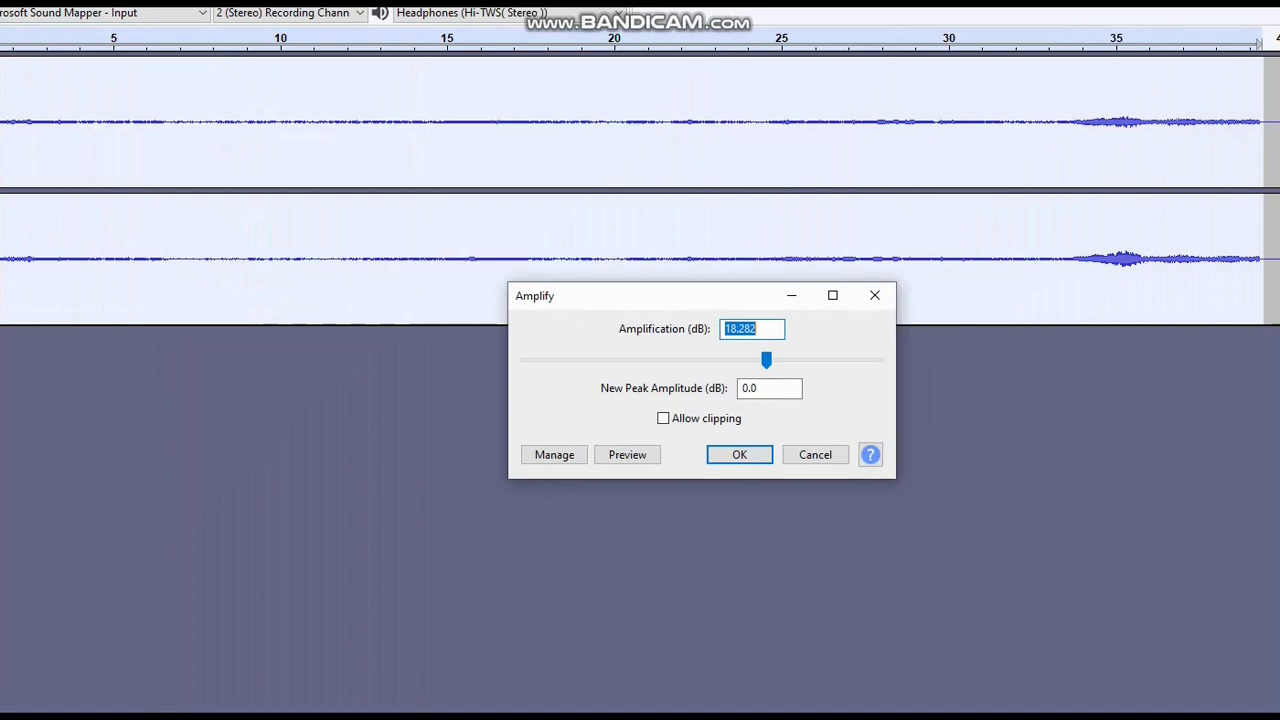
key("Return")
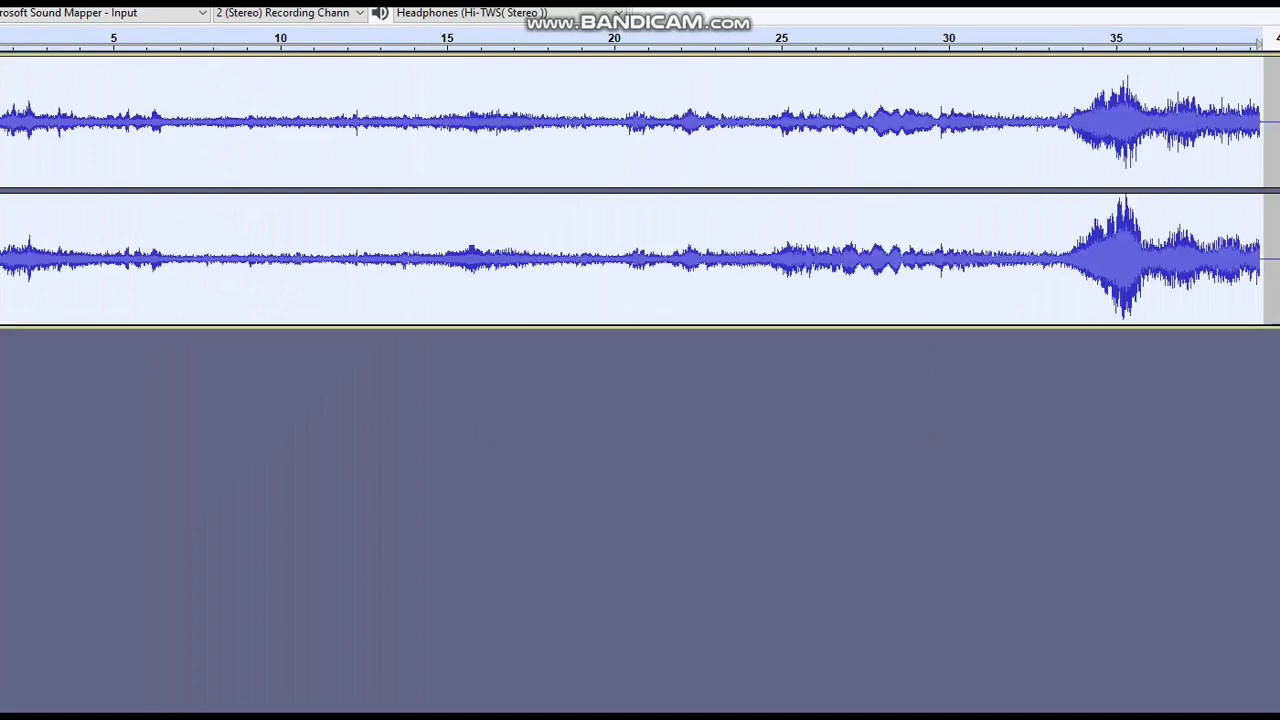
left_click(349, 40)
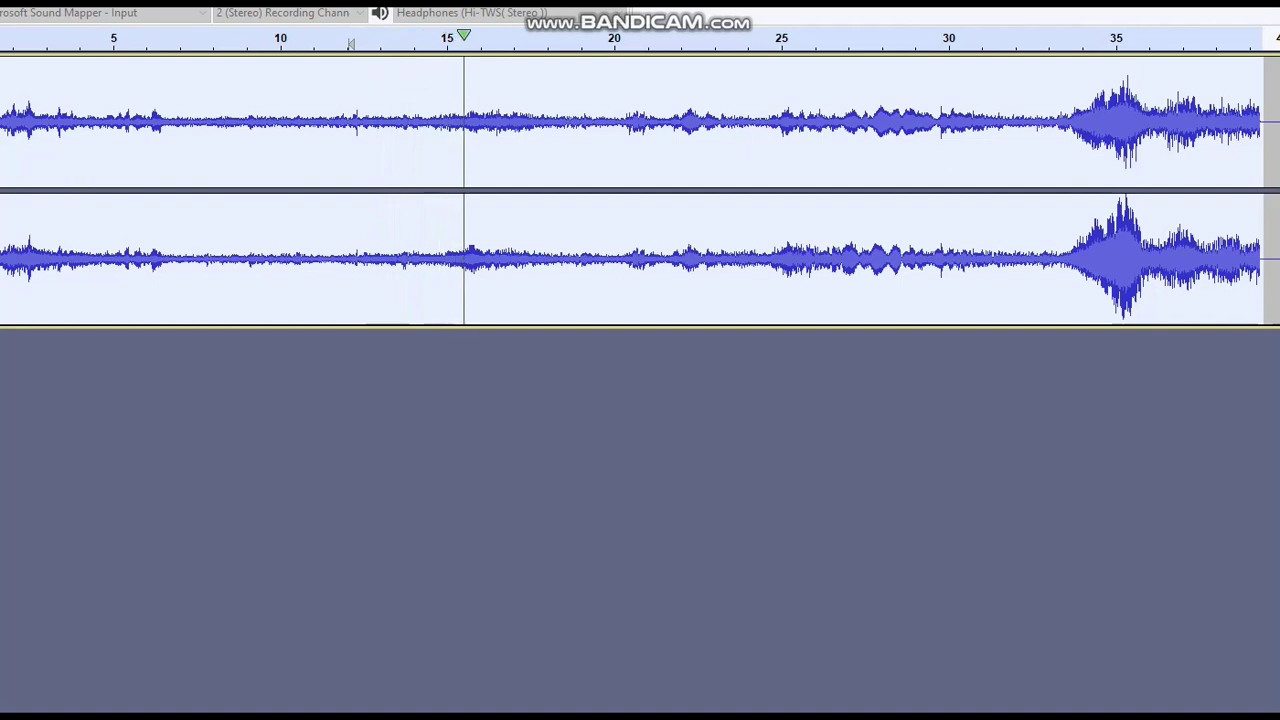
left_click(610, 42)
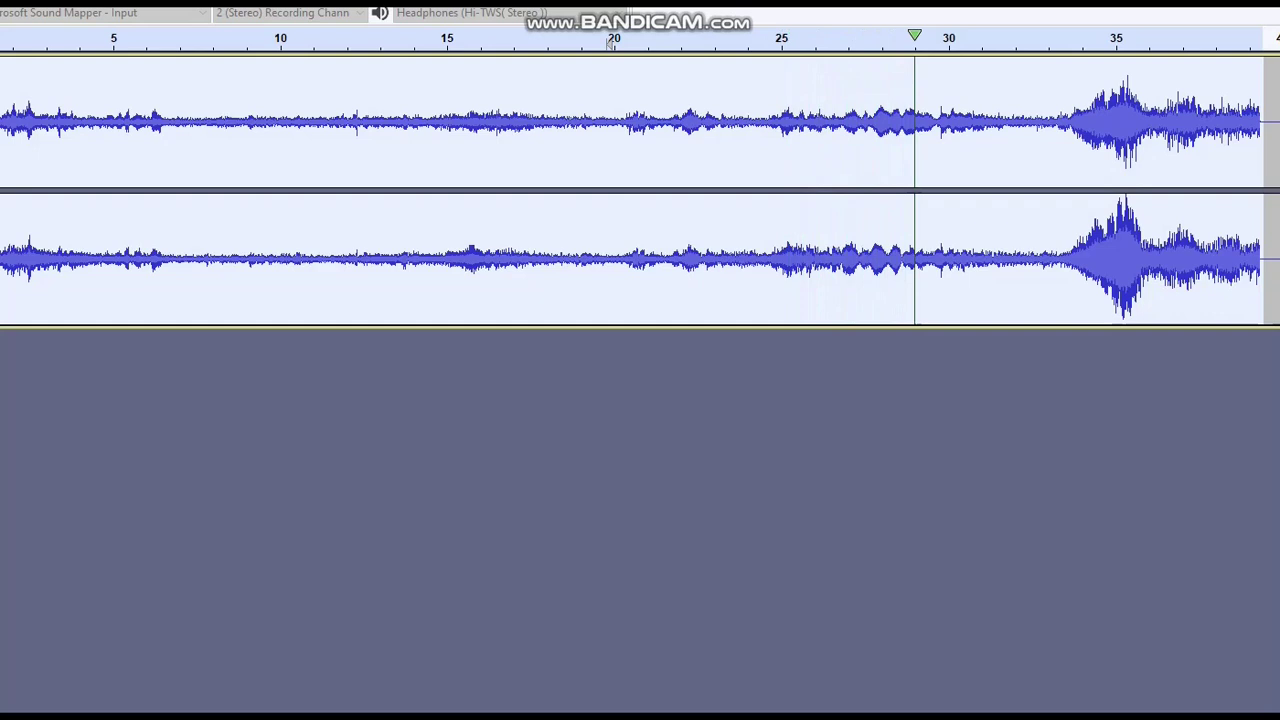
Step: Select the 20–34 second stretch on the ruler and play it until about 27 seconds
left_click(617, 42)
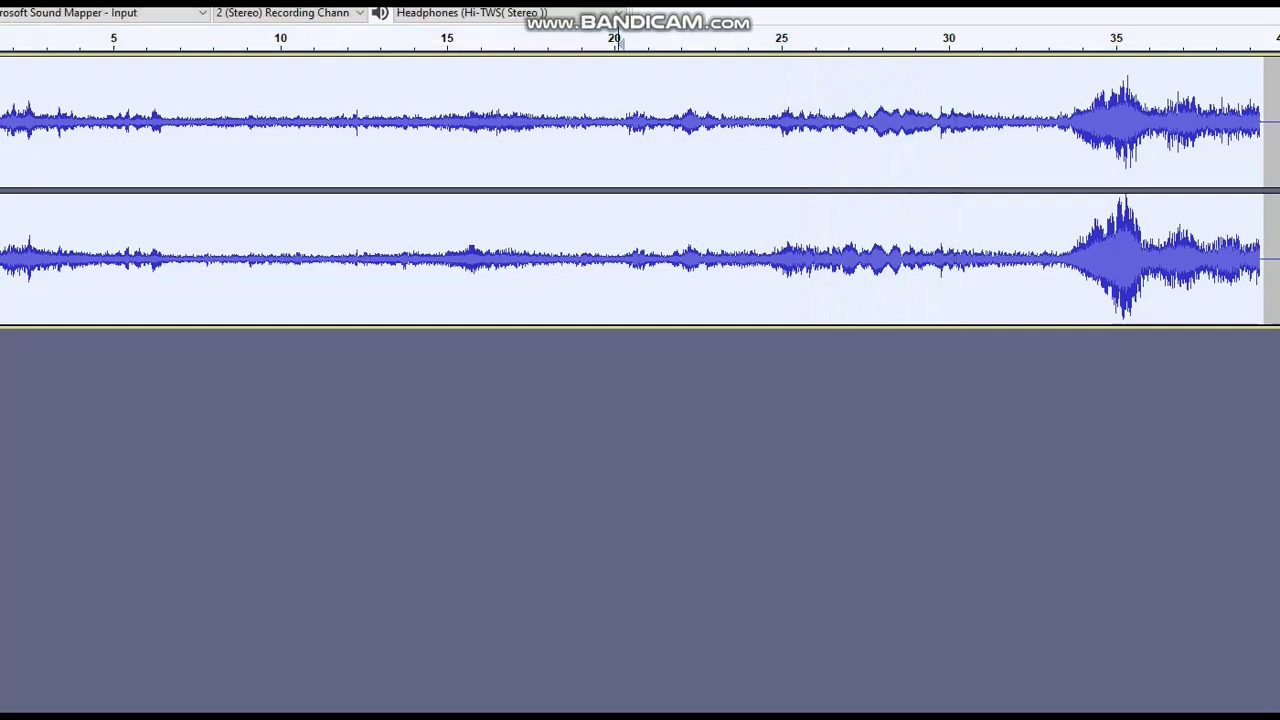
left_click_drag(617, 42, 1080, 44)
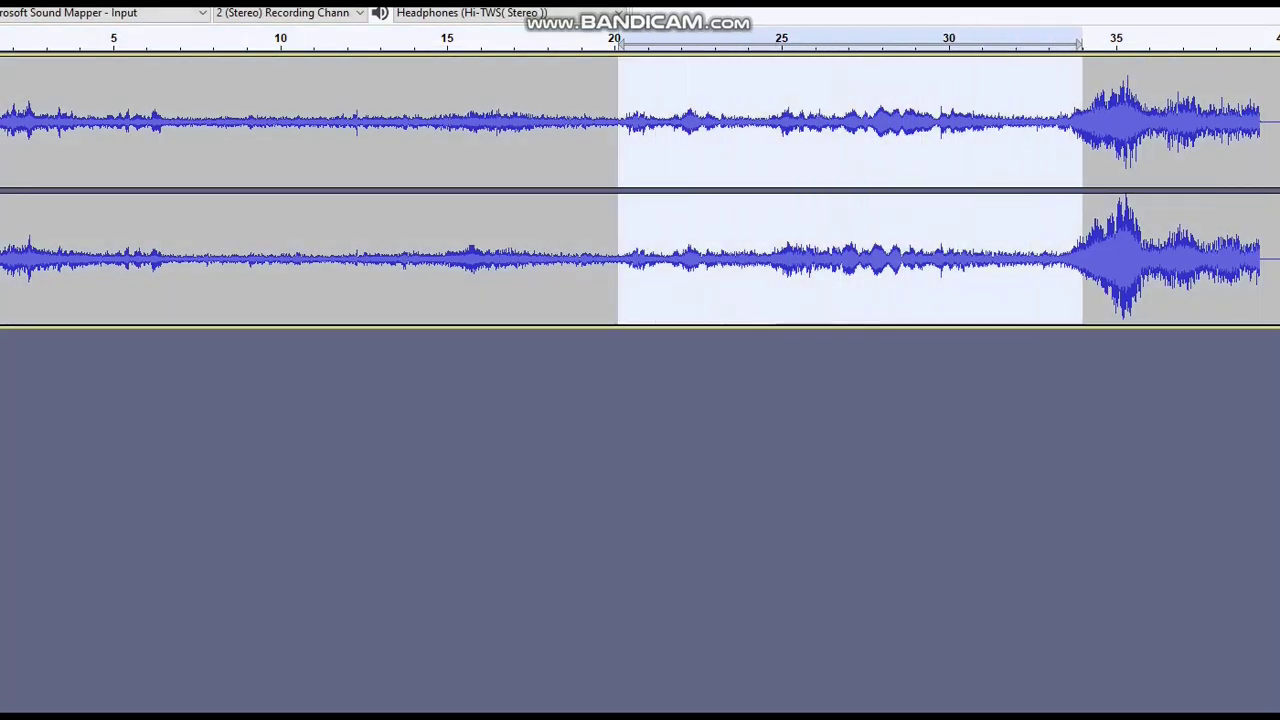
key("space")
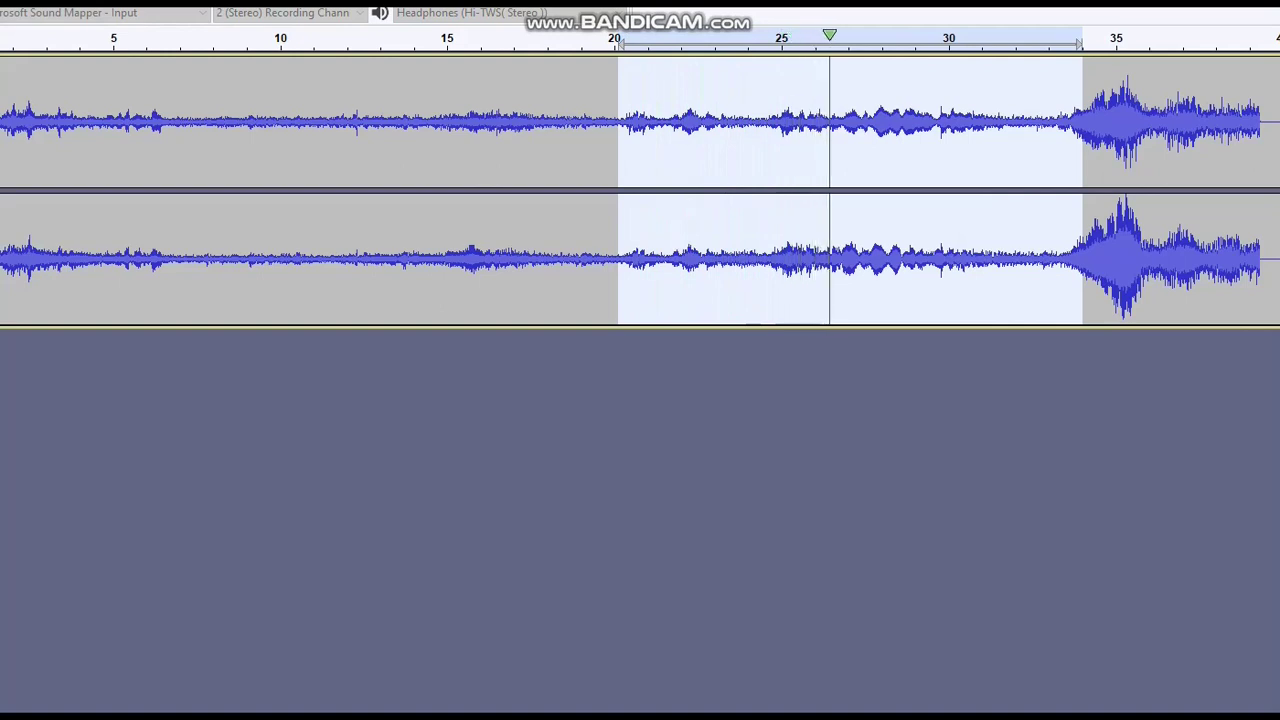
key("space")
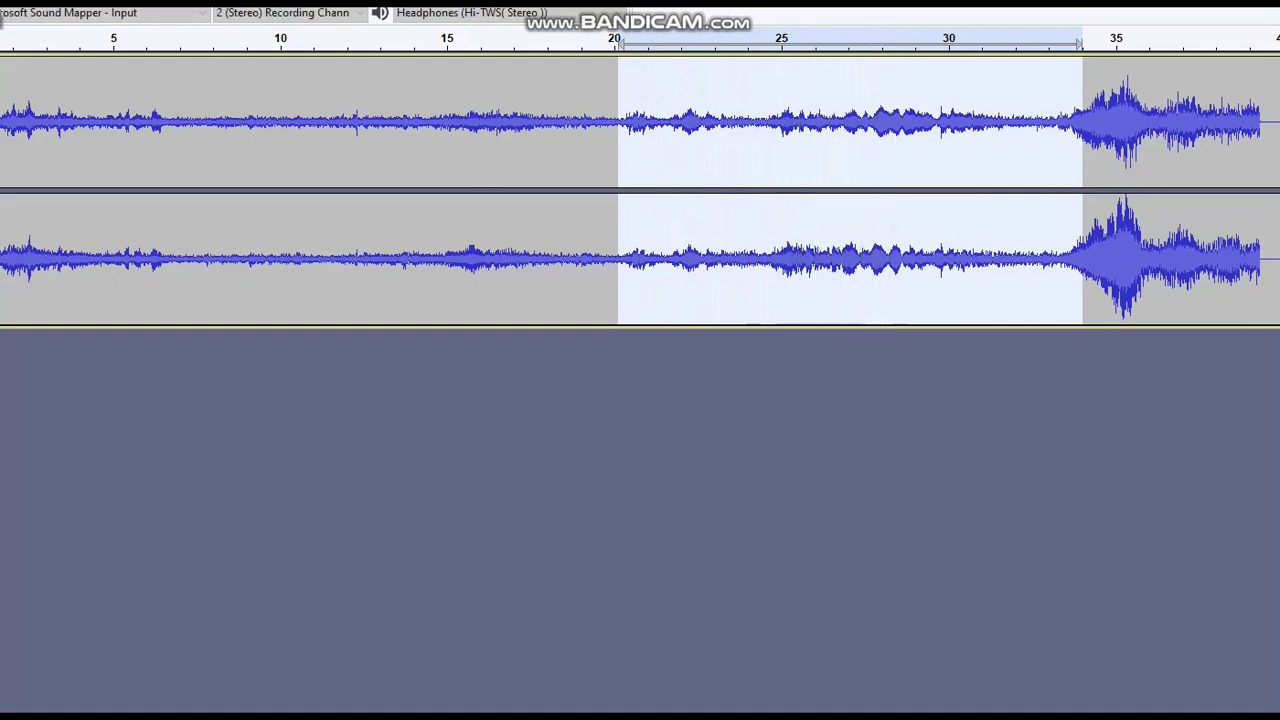
Step: Apply Vocal Reduction and Isolation with the Remove Vocals action to the 20–34 second selection
key("alt+c")
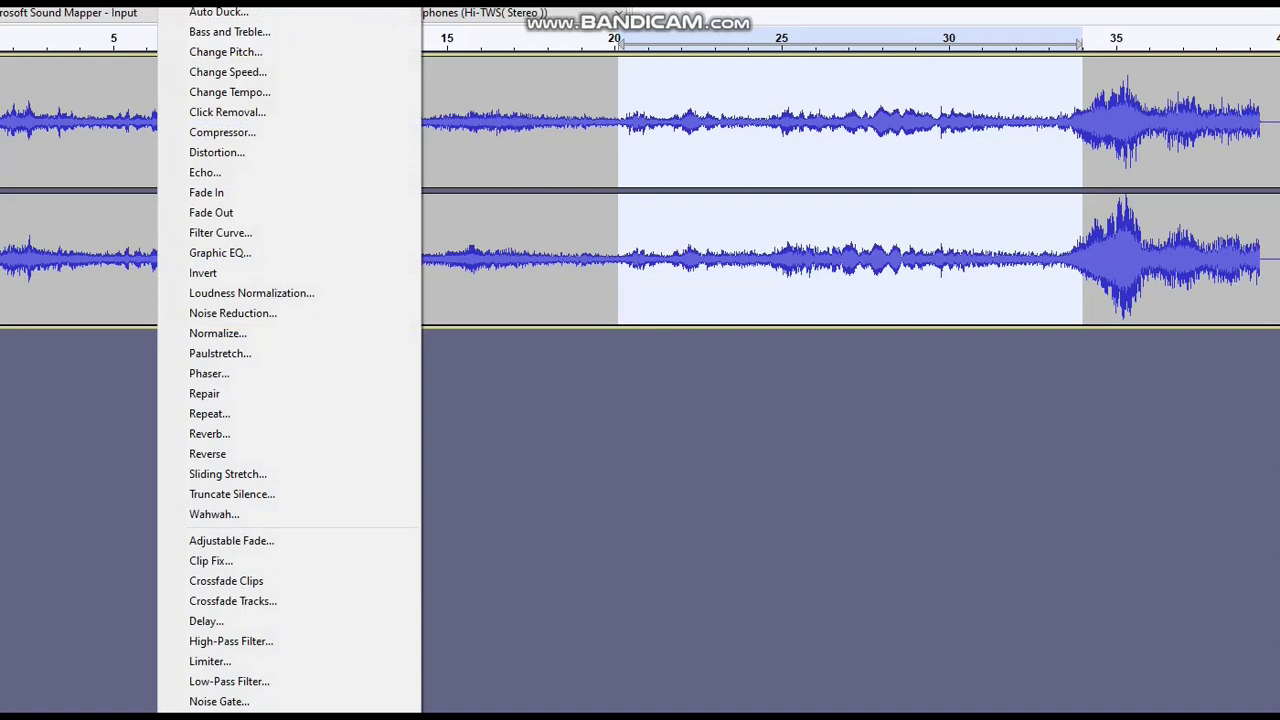
key("Down")
key("Down")
key("Down")
key("Down")
key("Down")
key("Down")
key("Down")
key("Down")
key("Down")
key("Down")
key("Down")
key("Down")
key("Down")
key("Down")
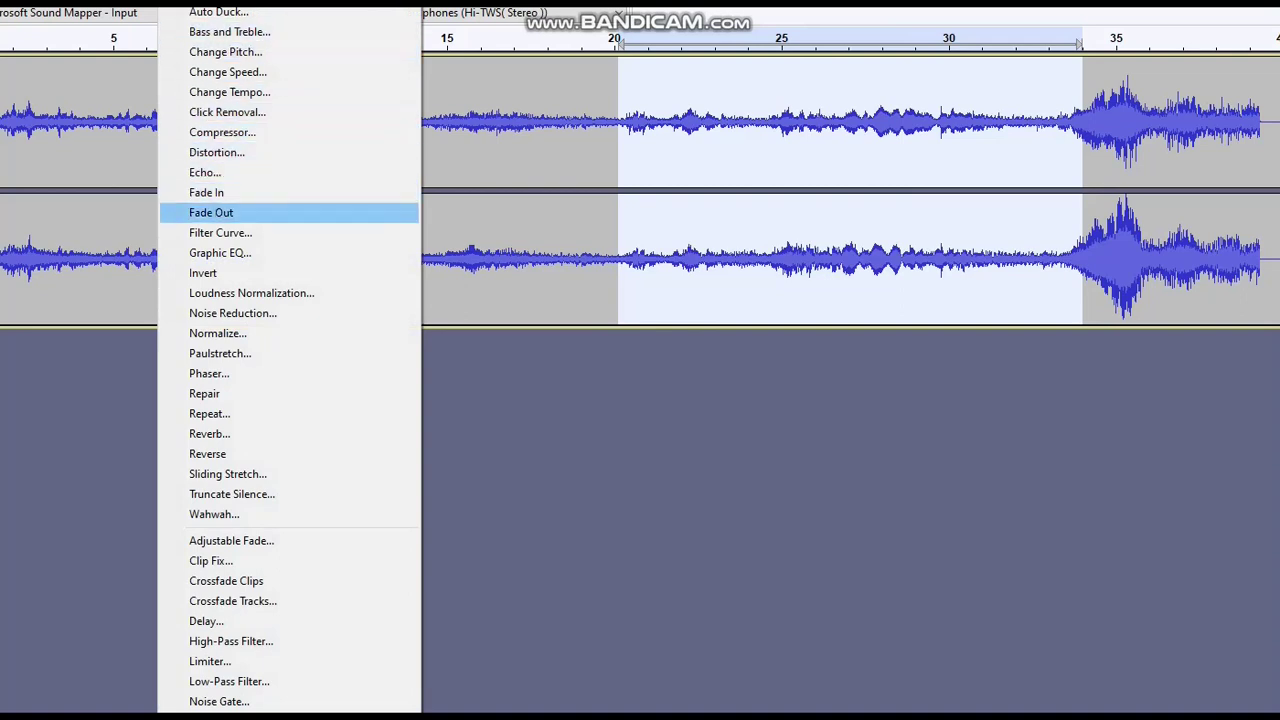
key("Down")
key("Down")
key("Down")
key("Down")
key("Down")
key("Down")
key("Down")
key("Down")
key("Down")
key("Down")
key("Down")
key("Down")
key("Down")
key("Down")
key("Down")
key("Down")
key("Down")
key("Down")
key("Down")
key("Down")
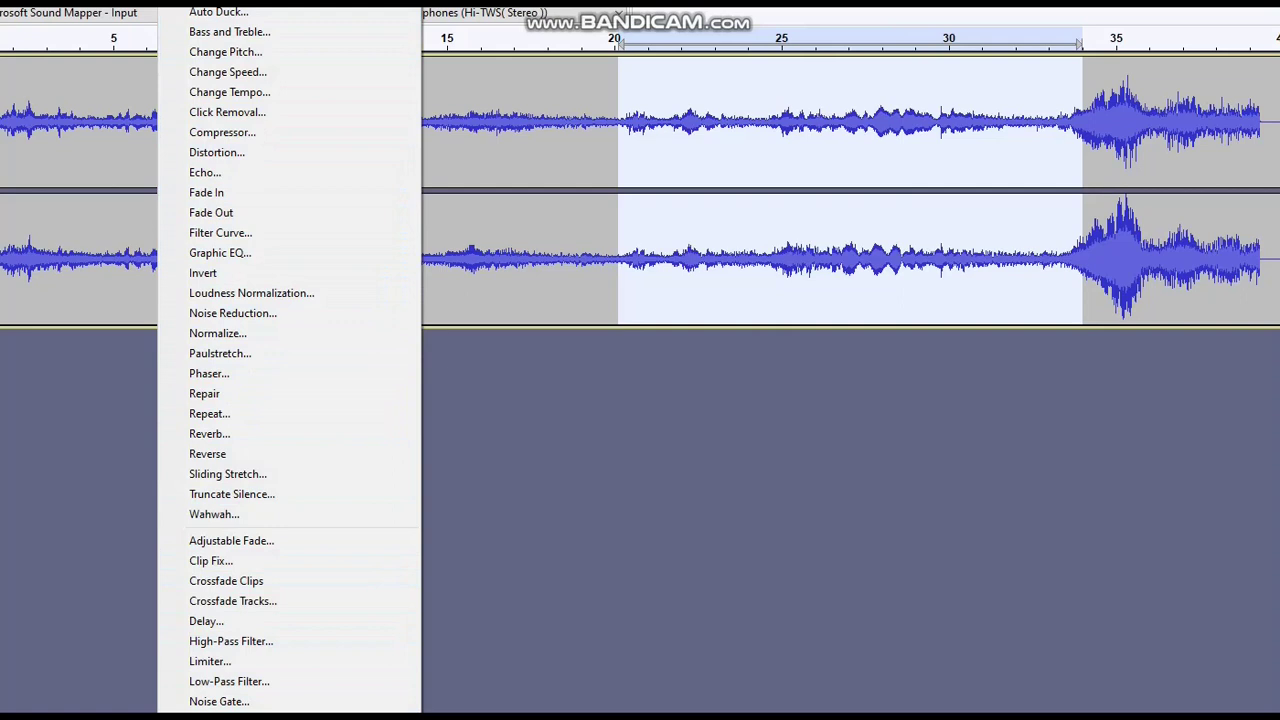
key("Return")
key("alt+Down")
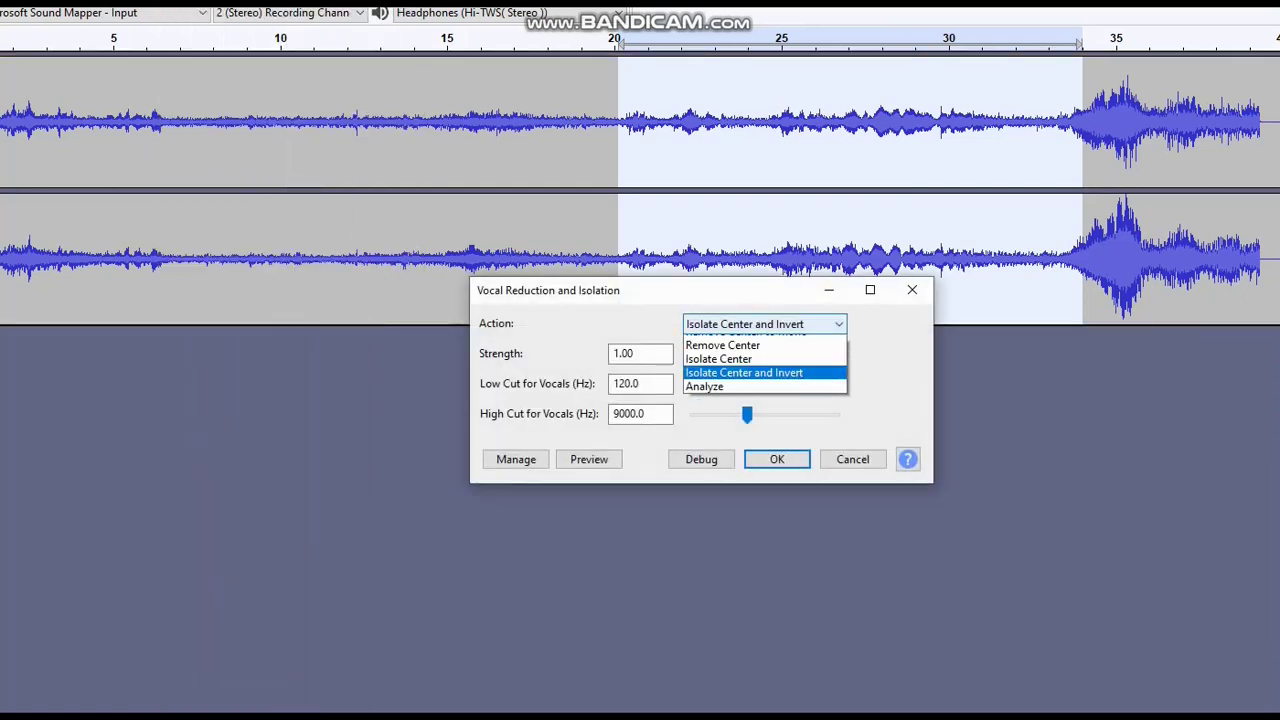
key("Home")
key("Down")
key("Down")
key("Down")
key("Down")
key("Down")
key("Down")
key("Down")
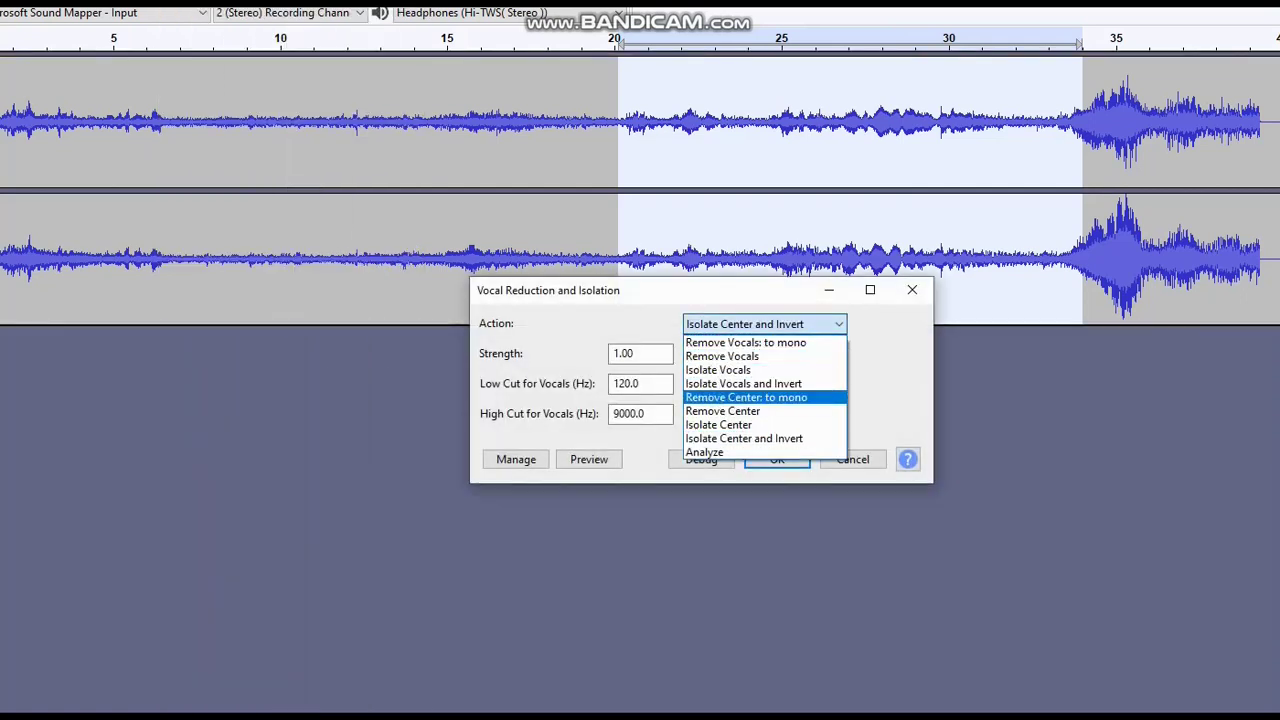
key("Up")
key("Up")
key("Up")
key("Up")
key("Up")
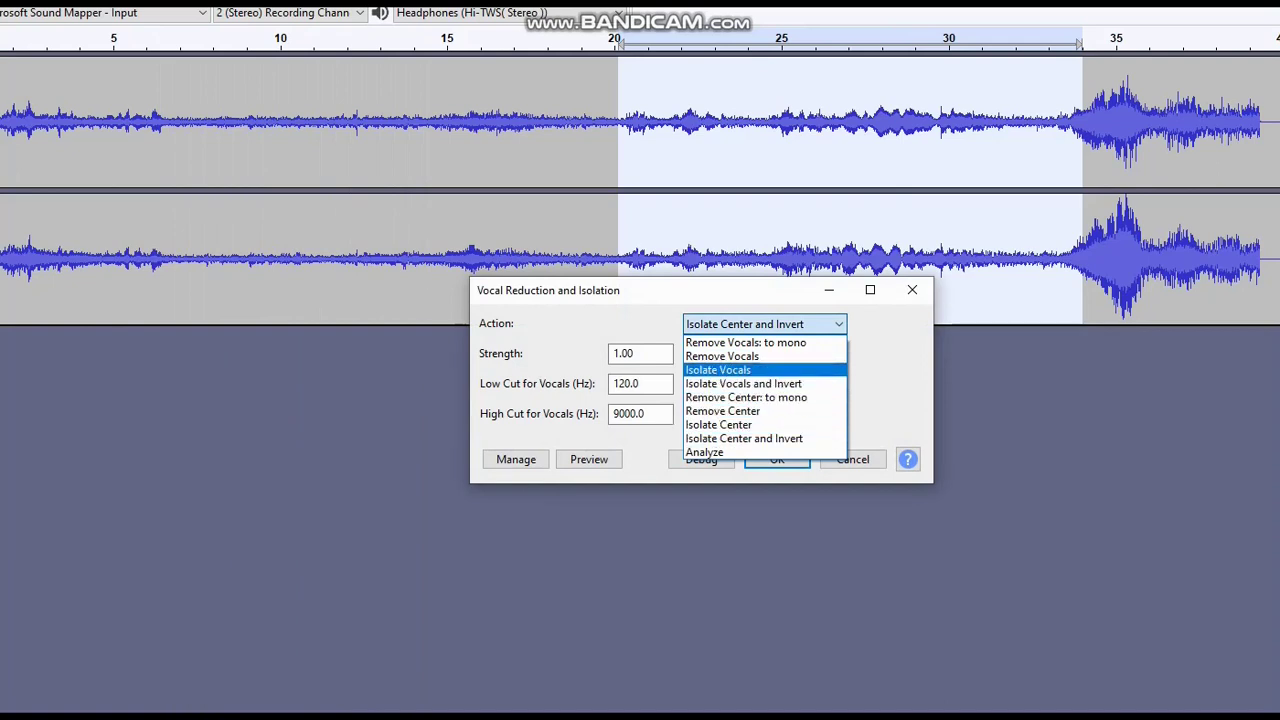
key("Up")
key("Return")
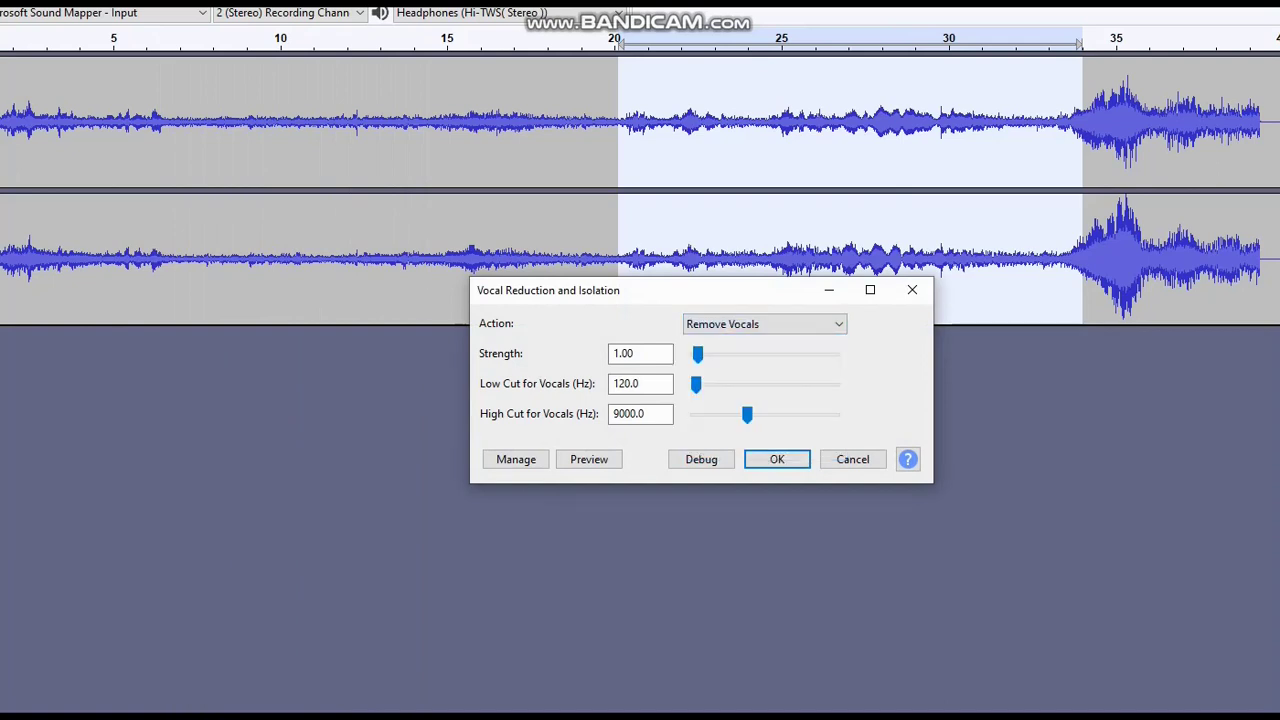
key("Return")
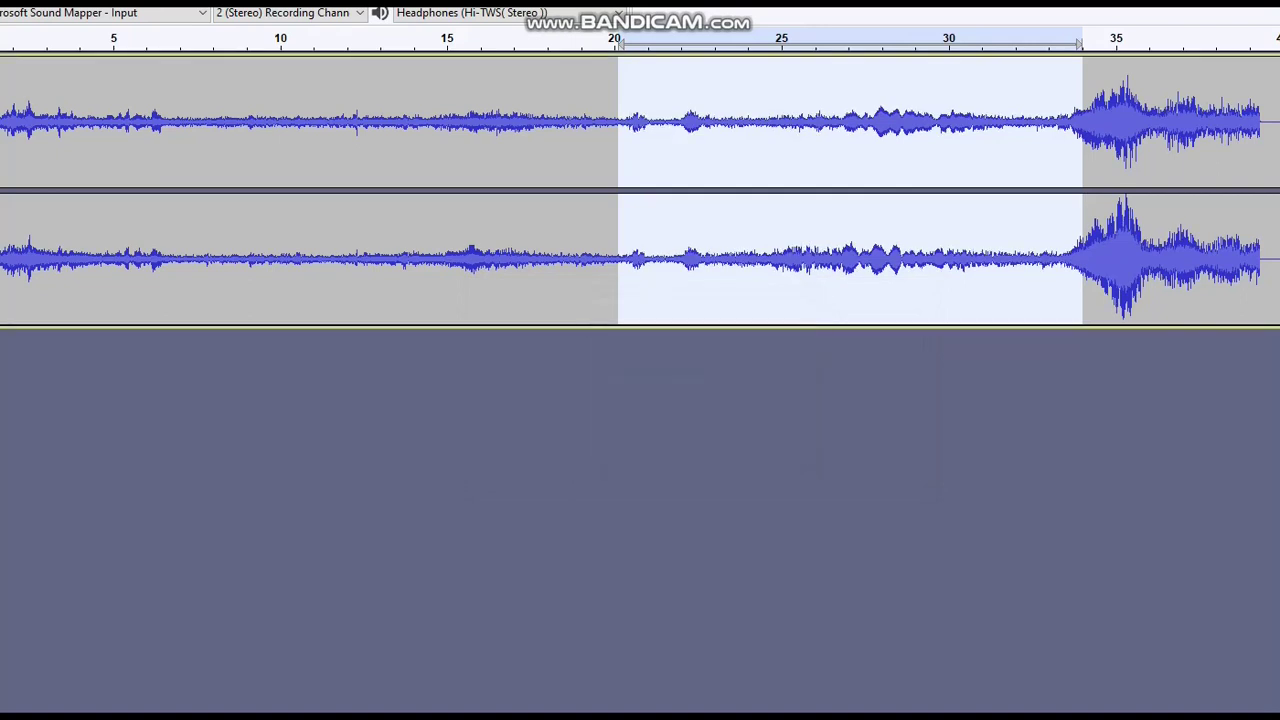
Step: Play the processed audio, move the selection start to about 22.5 s, and replay it
key("space")
left_click_drag(618, 120, 697, 120)
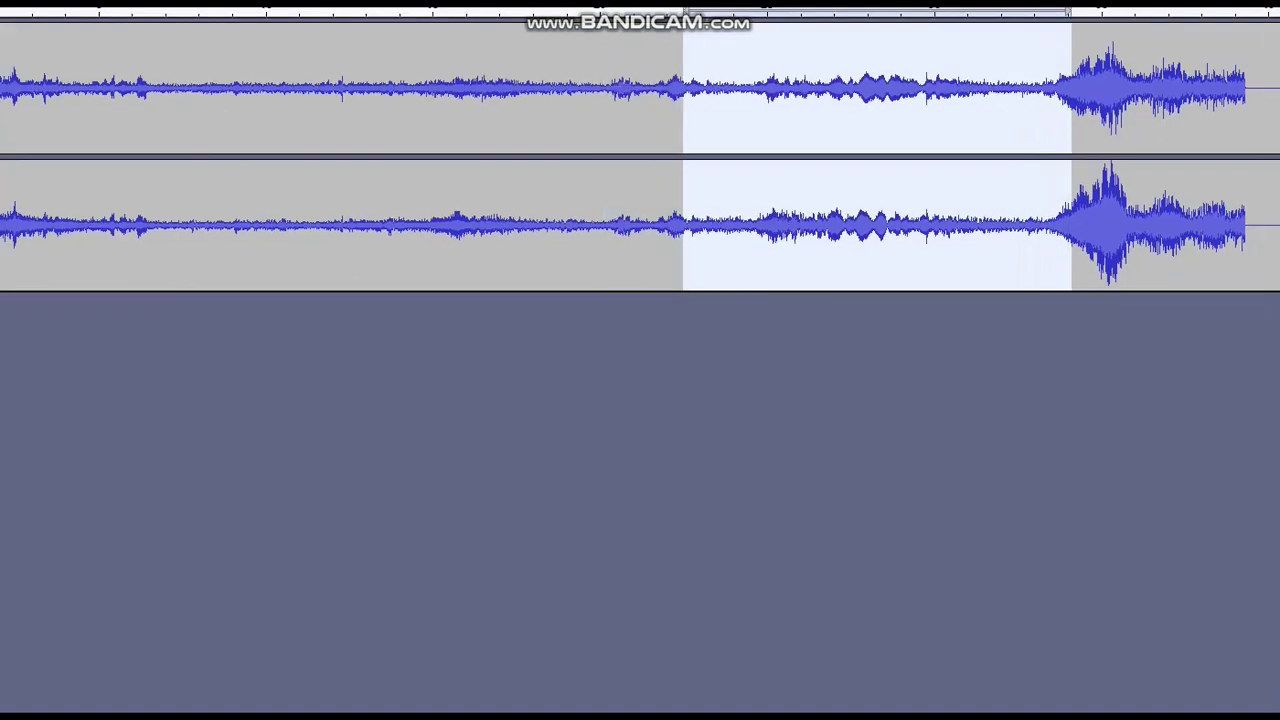
key("space")
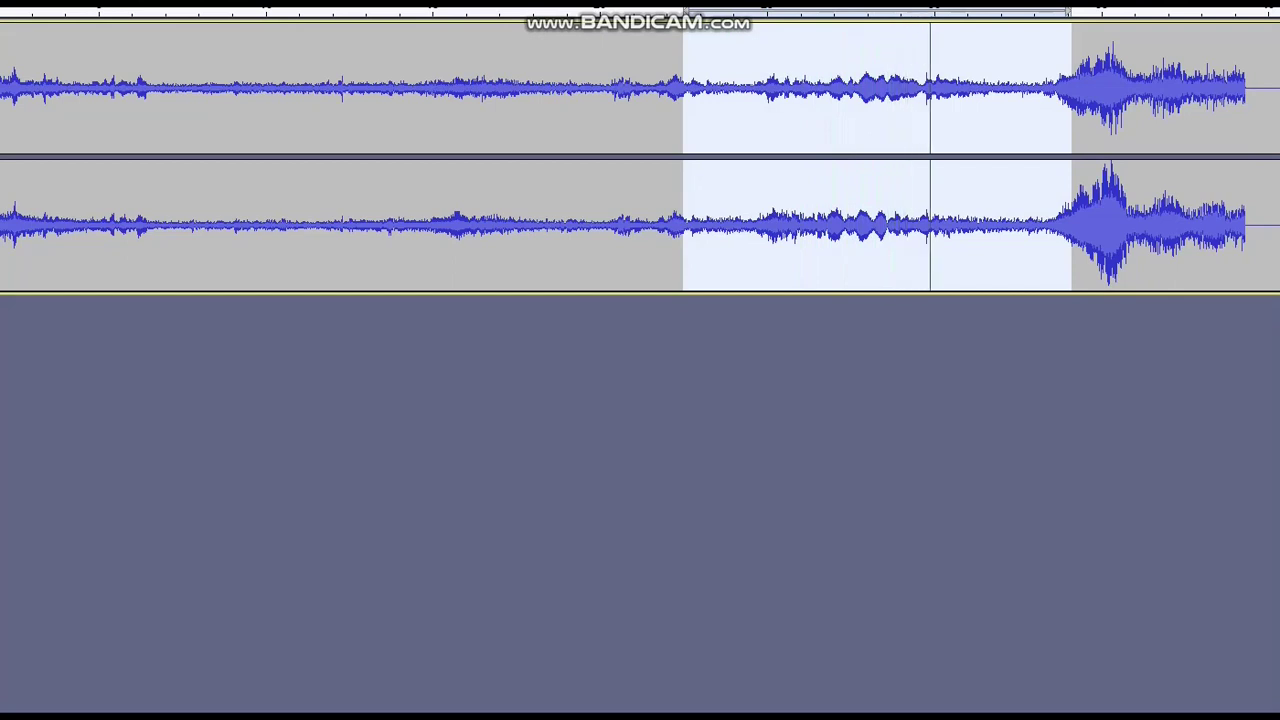
Step: Repeat Vocal Reduction and Isolation on the selection with Ctrl+R
key("alt+c")
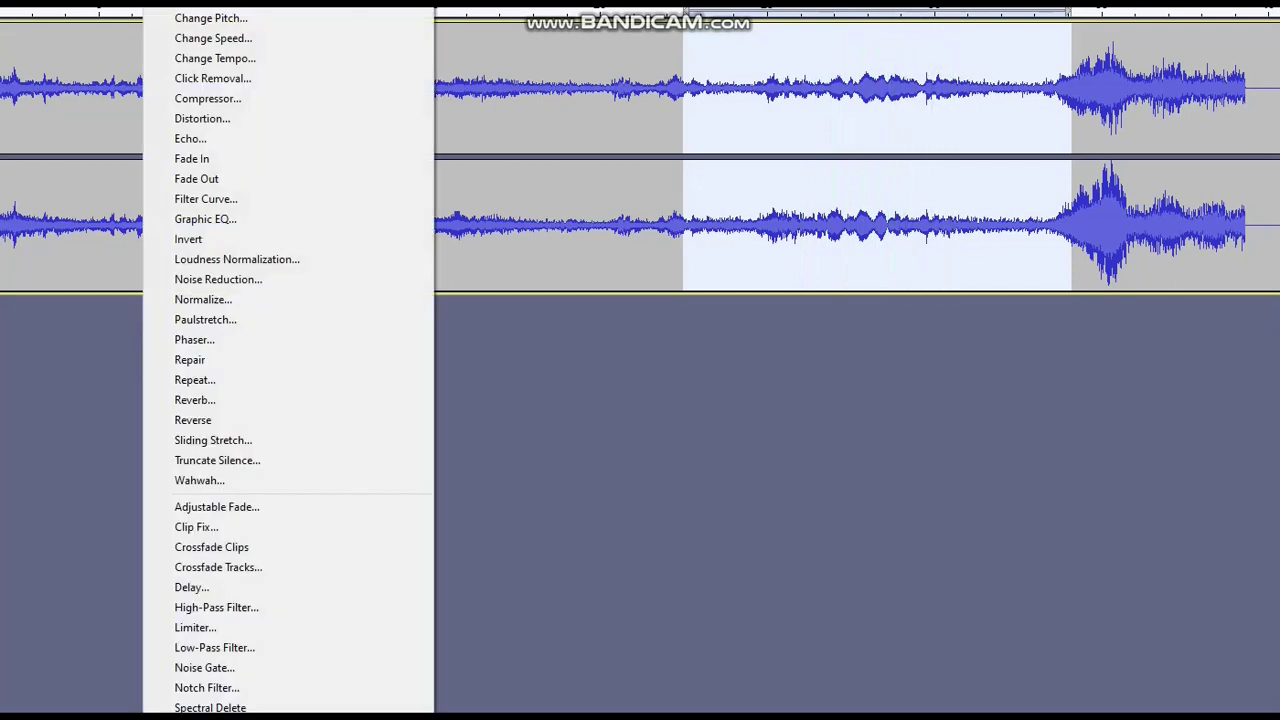
key("ctrl+r")
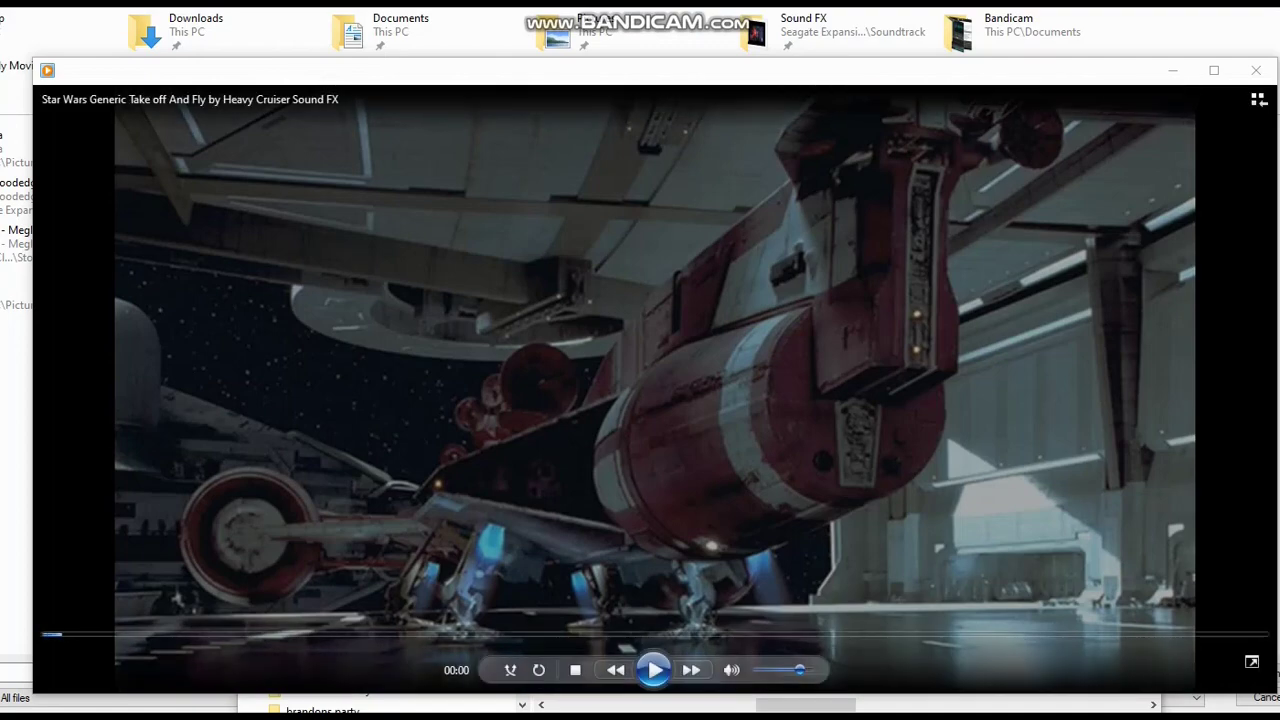
Step: Start the Star Wars Generic Take off And Fly clip playing in Windows Media Player
left_click(653, 670)
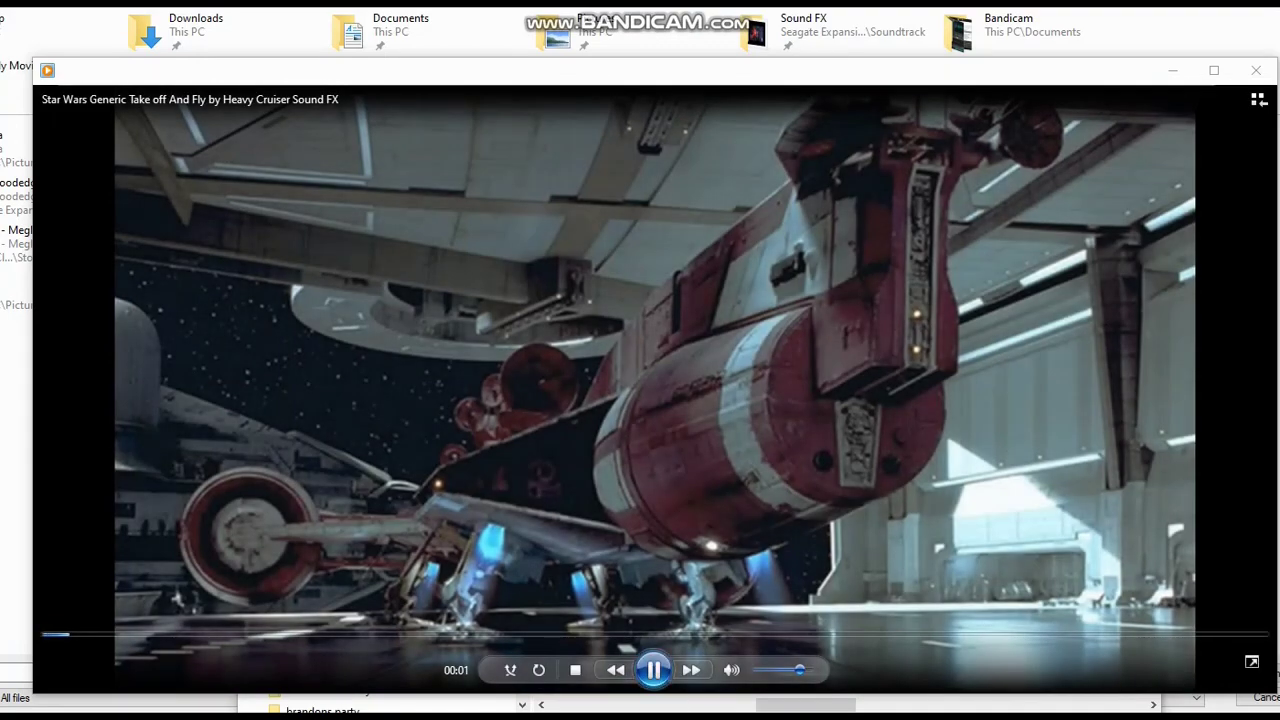